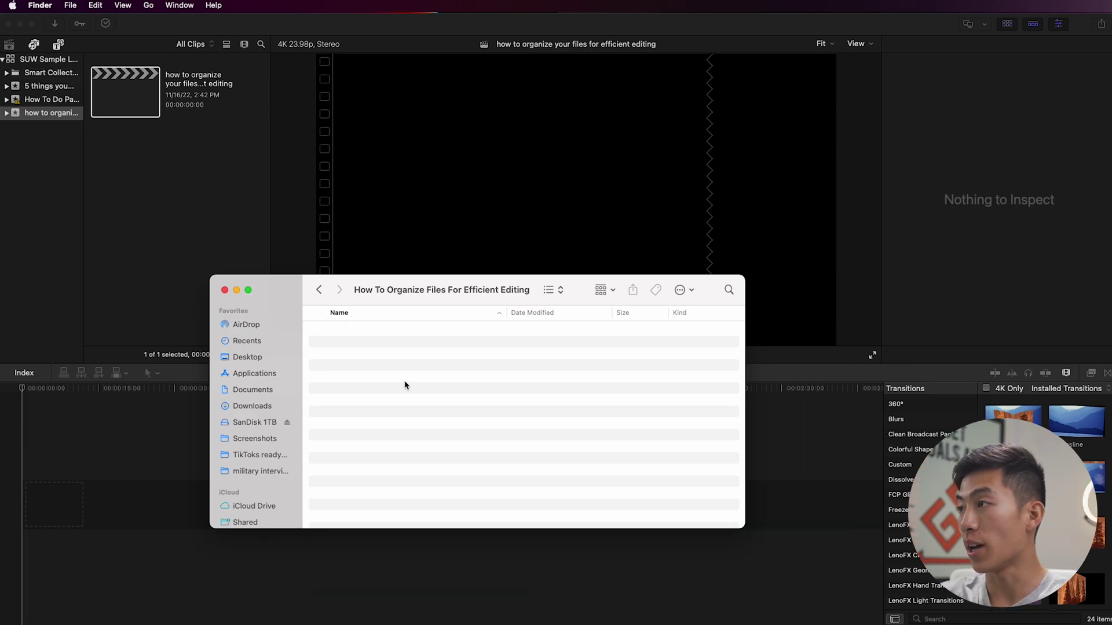
- Create new folders named a-roll and b-roll in the project folder
{"action": "key", "text": "super+shift+n"}
{"action": "type", "text": "a-roll"}
{"action": "key", "text": "Return"}
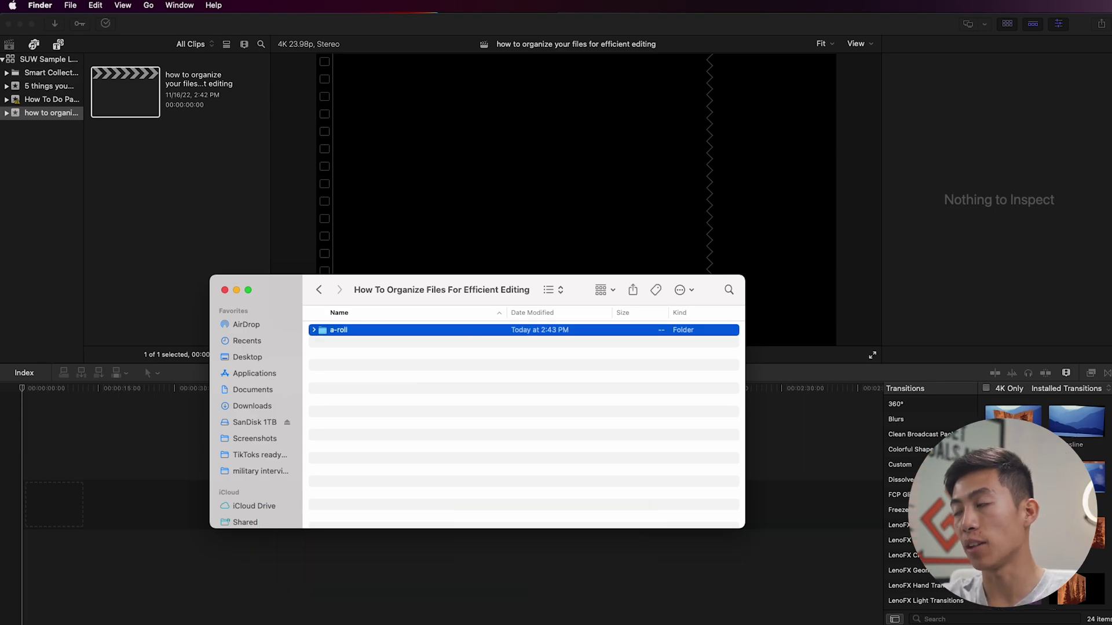
{"action": "left_click", "coordinate": [405, 385]}
{"action": "key", "text": "super+shift+n"}
{"action": "type", "text": "b"}
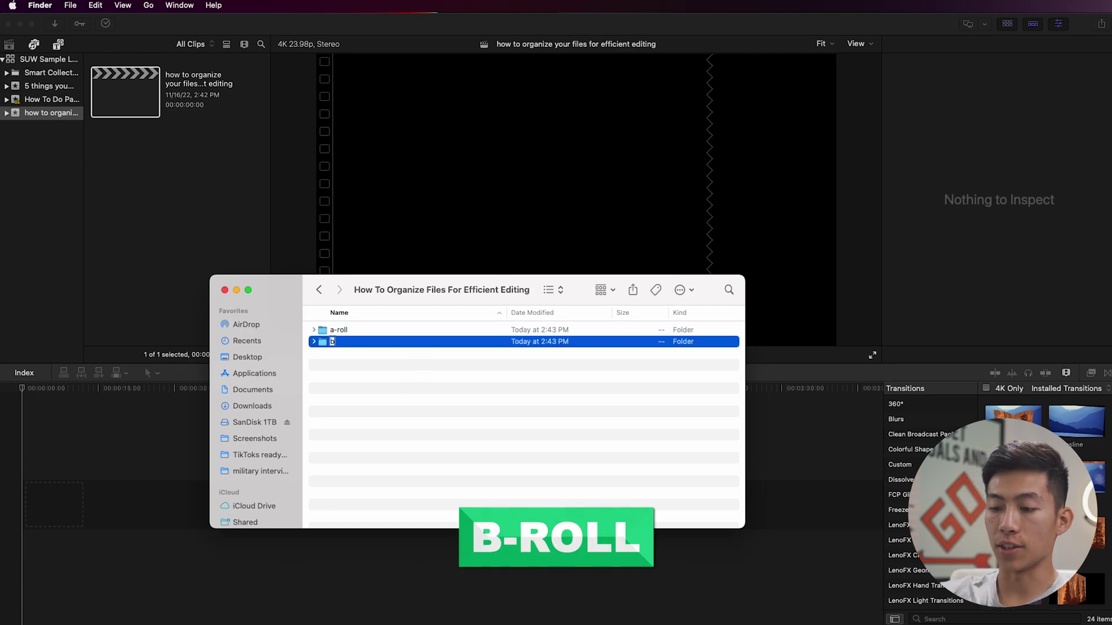
{"action": "type", "text": "-roll"}
{"action": "key", "text": "Return"}
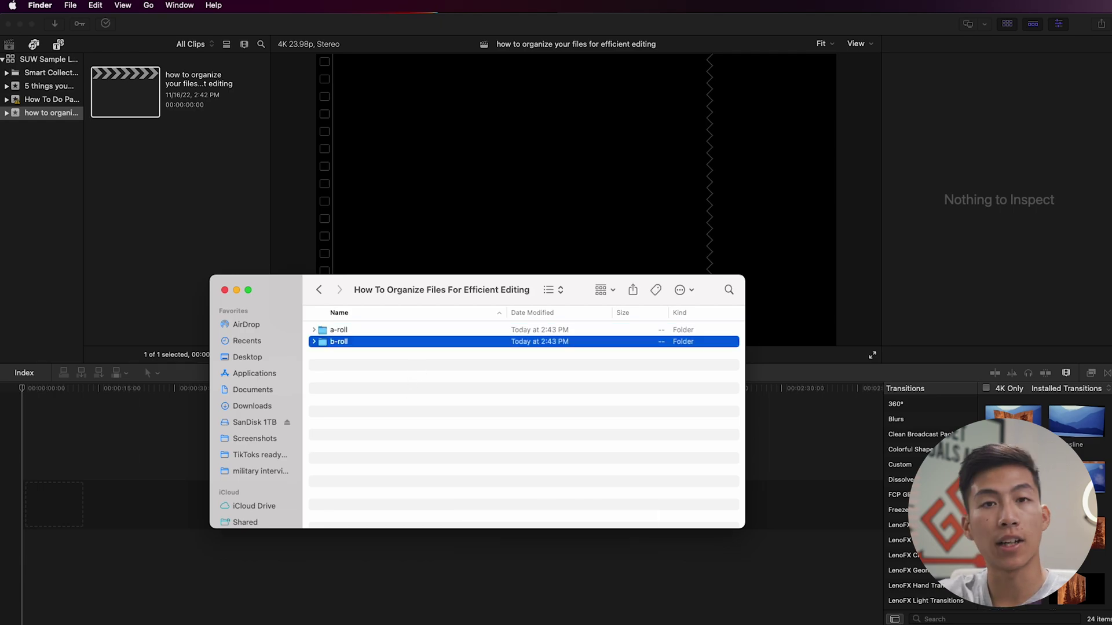
- Add three more folders named music, media and thumbnail
{"action": "key", "text": "super+shift+n"}
{"action": "type", "text": "music"}
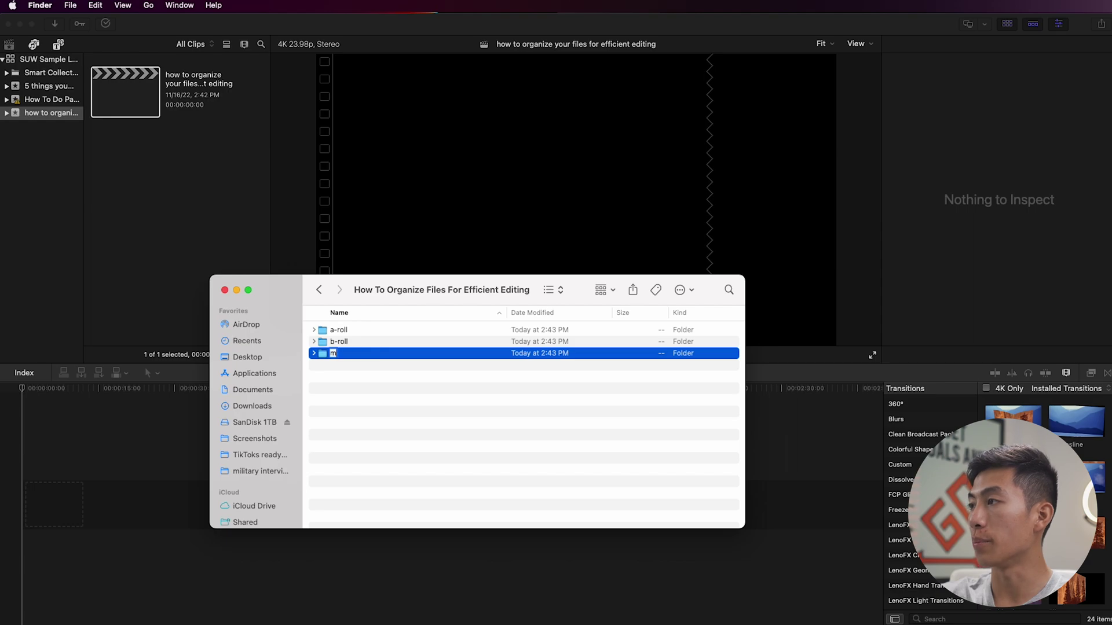
{"action": "key", "text": "Return"}
{"action": "key", "text": "super+shift+n"}
{"action": "type", "text": "media"}
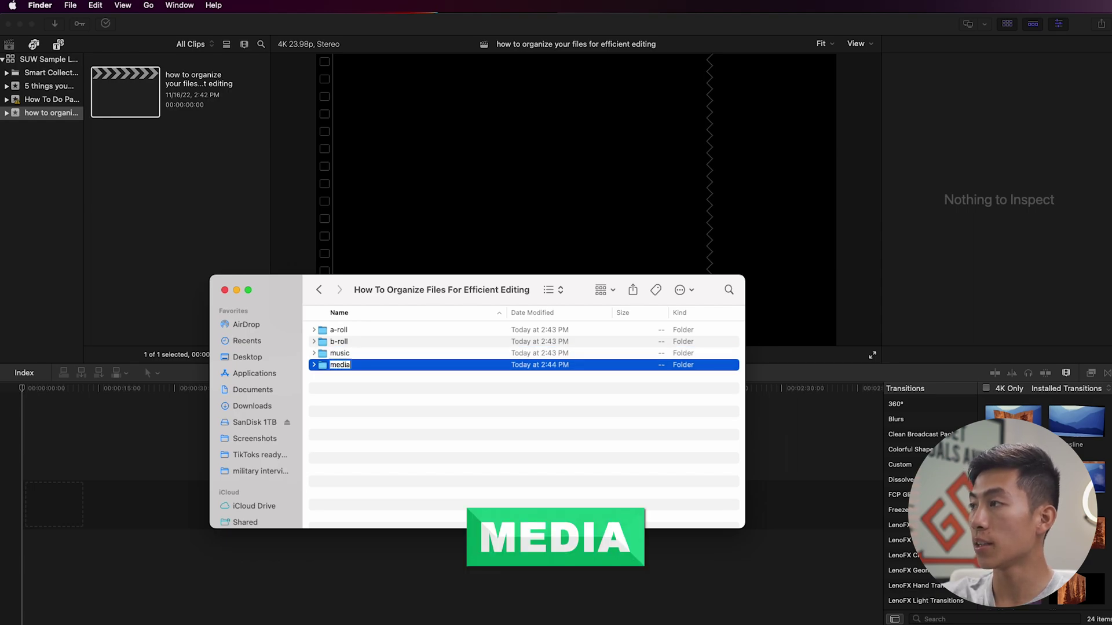
{"action": "key", "text": "Return"}
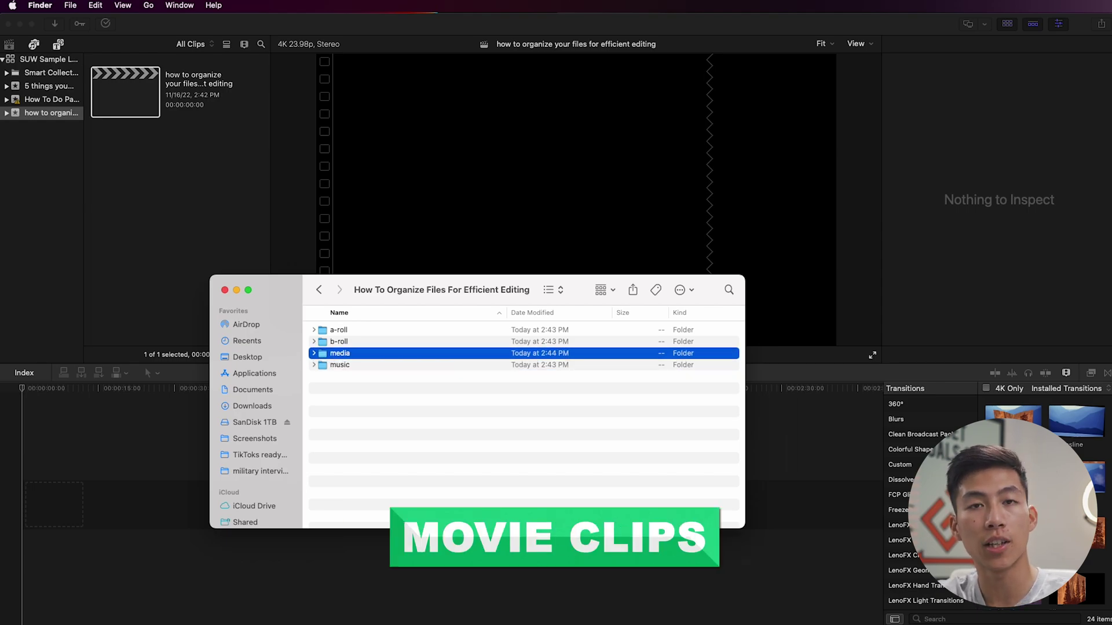
{"action": "key", "text": "super+shift+n"}
{"action": "type", "text": "thumbnail"}
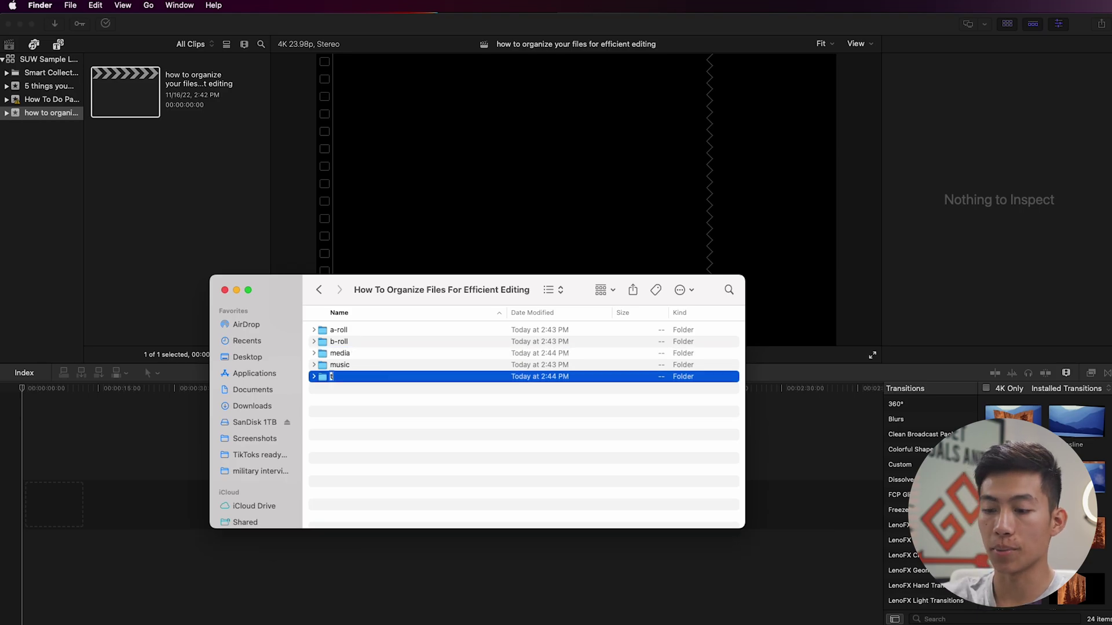
{"action": "key", "text": "Return"}
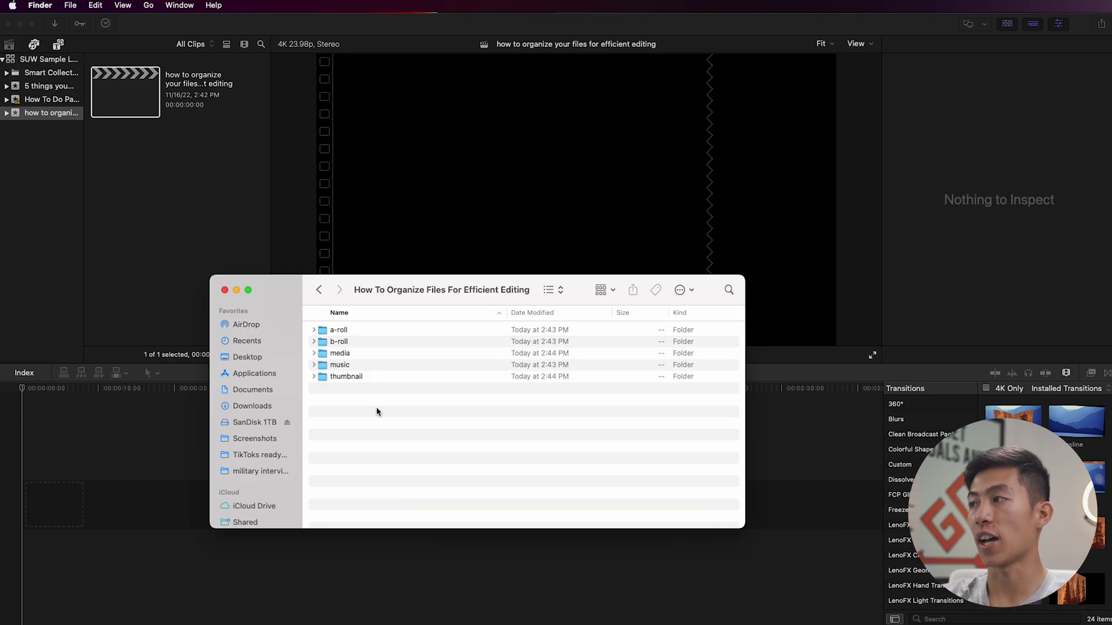
- Open the b-roll and media folders each in a new Finder tab
{"action": "left_click_drag", "start_coordinate": [452, 290], "coordinate": [502, 295]}
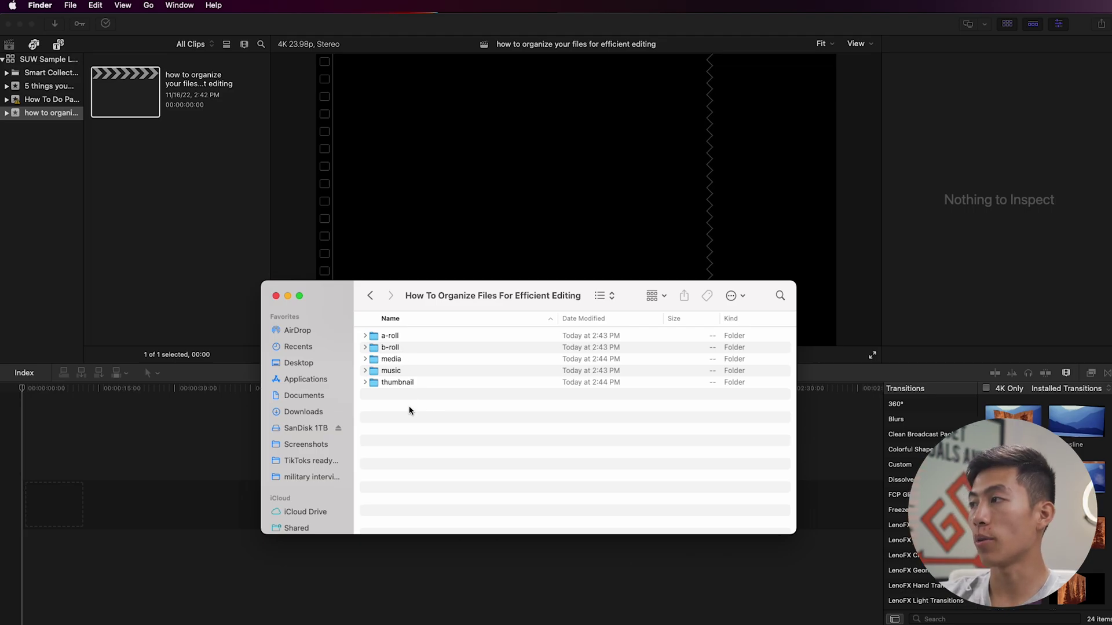
{"action": "right_click", "coordinate": [403, 349]}
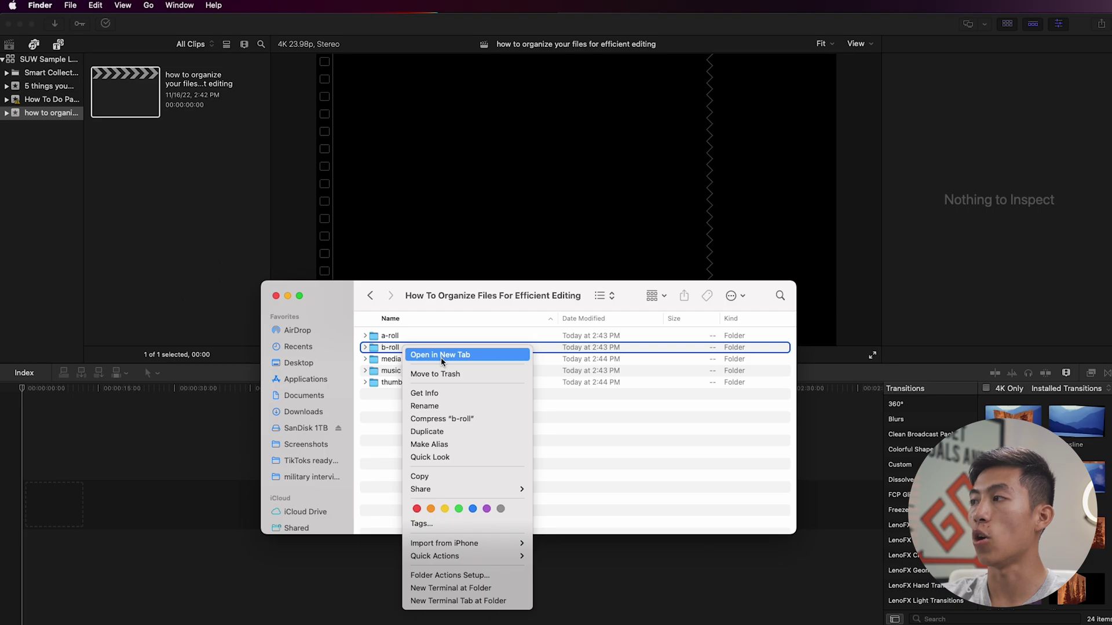
{"action": "left_click", "coordinate": [440, 355]}
{"action": "right_click", "coordinate": [405, 375]}
{"action": "left_click", "coordinate": [446, 383]}
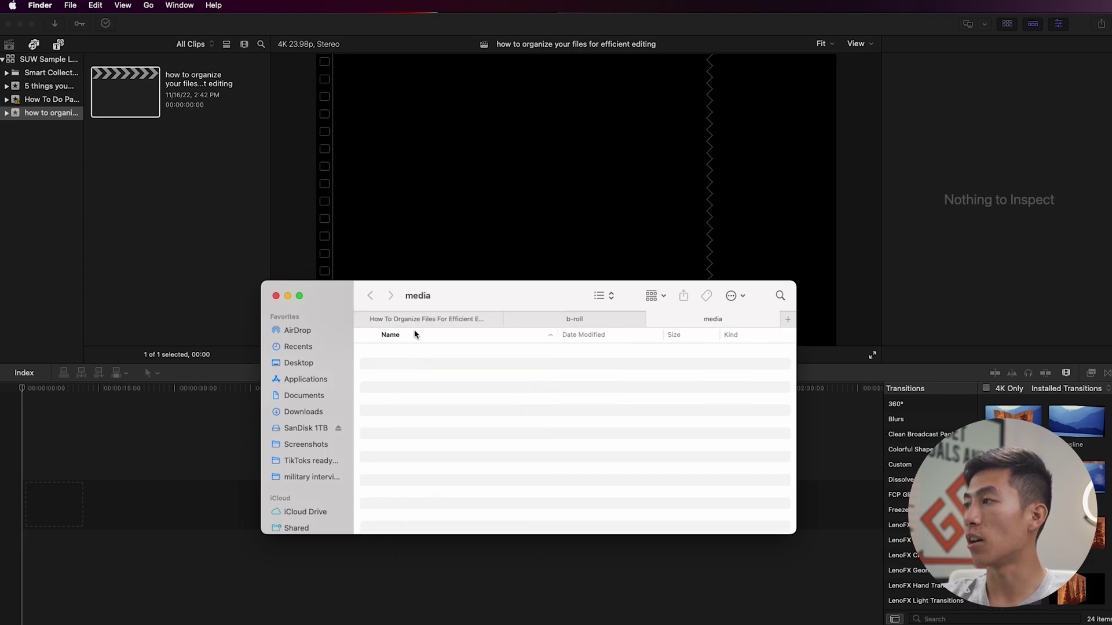
- Open the music and thumbnail folders in their own tabs as well
{"action": "left_click", "coordinate": [415, 319]}
{"action": "right_click", "coordinate": [406, 388]}
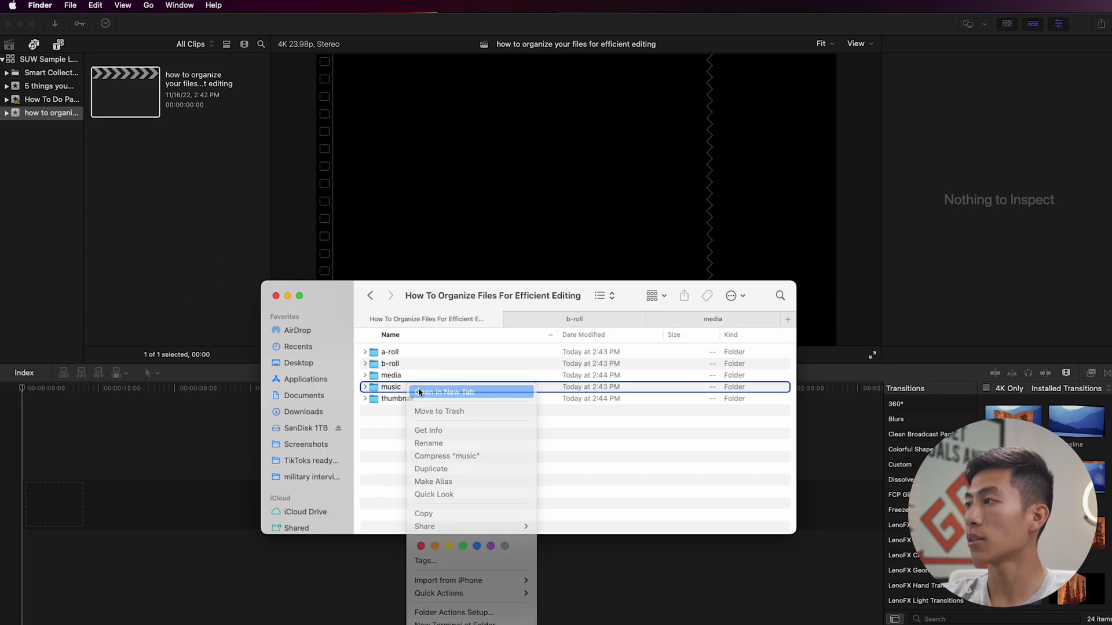
{"action": "left_click", "coordinate": [421, 391]}
{"action": "left_click", "coordinate": [404, 318]}
{"action": "right_click", "coordinate": [406, 398]}
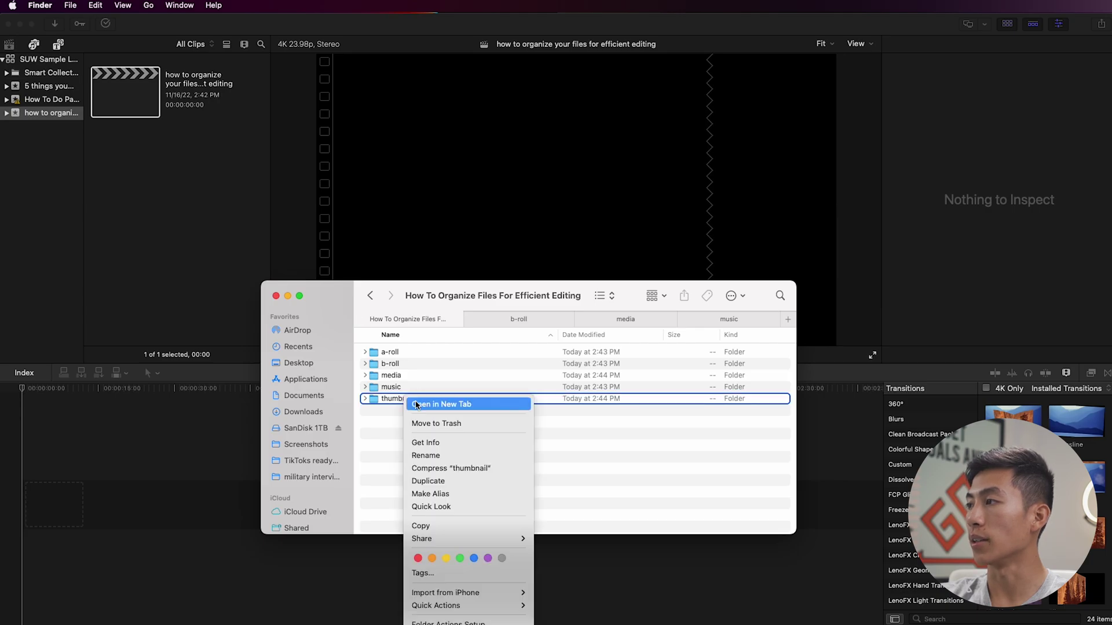
{"action": "left_click", "coordinate": [420, 403]}
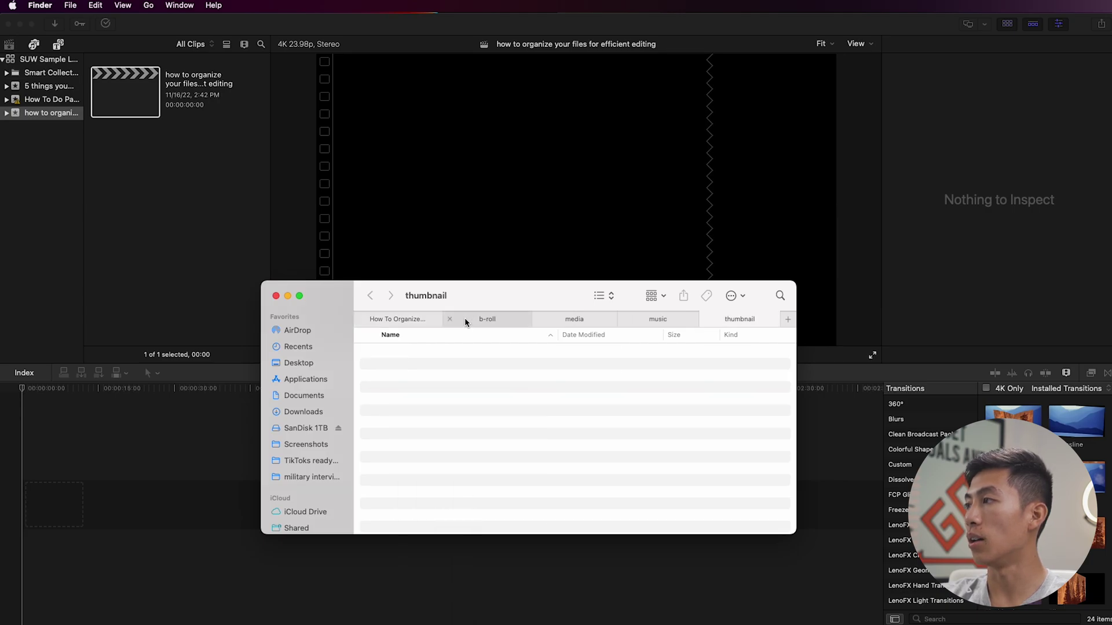
{"action": "right_click", "coordinate": [316, 412]}
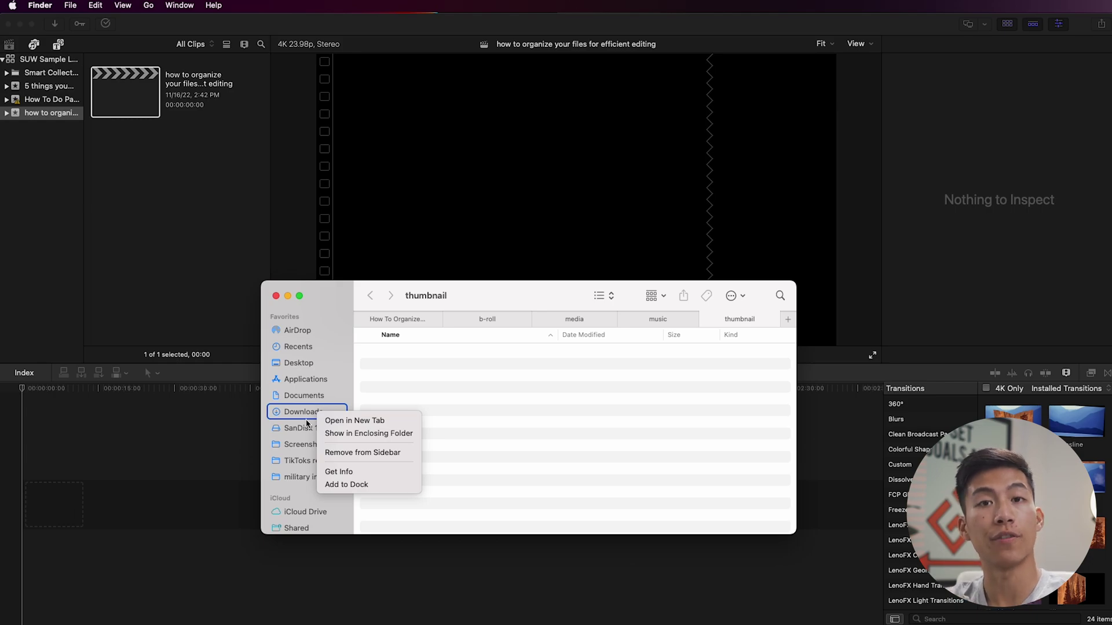
- Launch Screenshot and set its save location to the Screenshots folder via Options > Other Location
{"action": "left_click", "coordinate": [374, 406]}
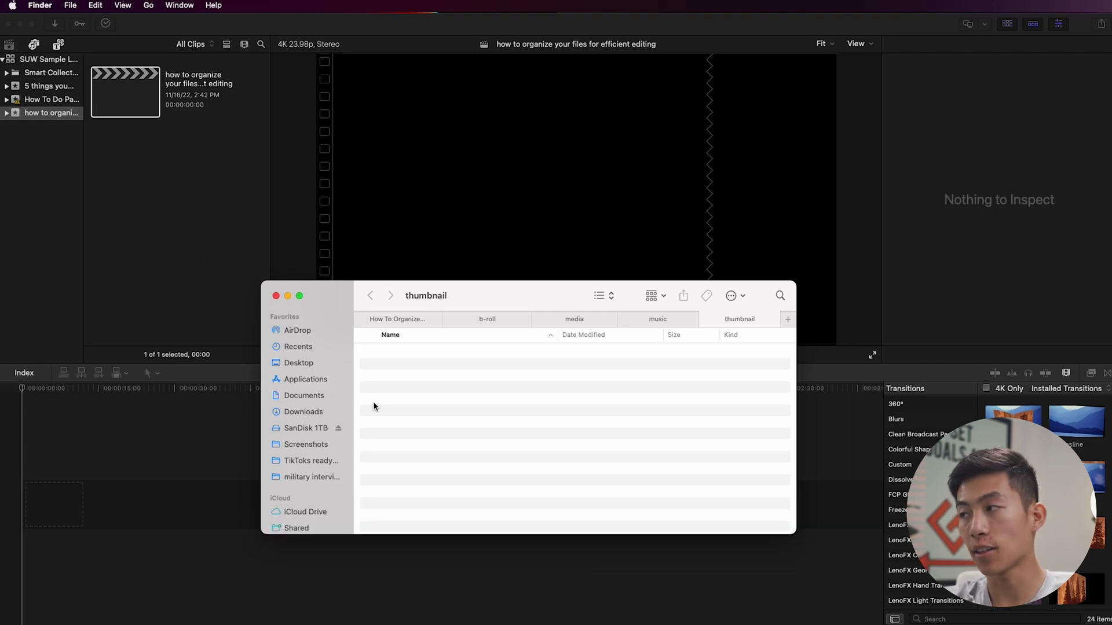
{"action": "left_click", "coordinate": [306, 444]}
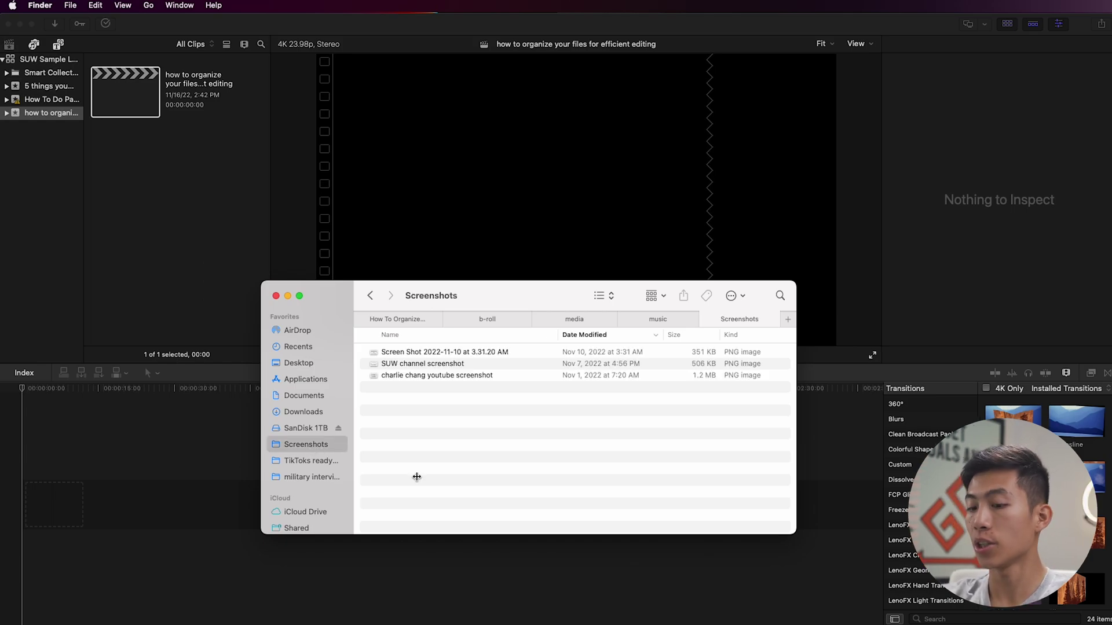
{"action": "key", "text": "super+space"}
{"action": "type", "text": "screenshot"}
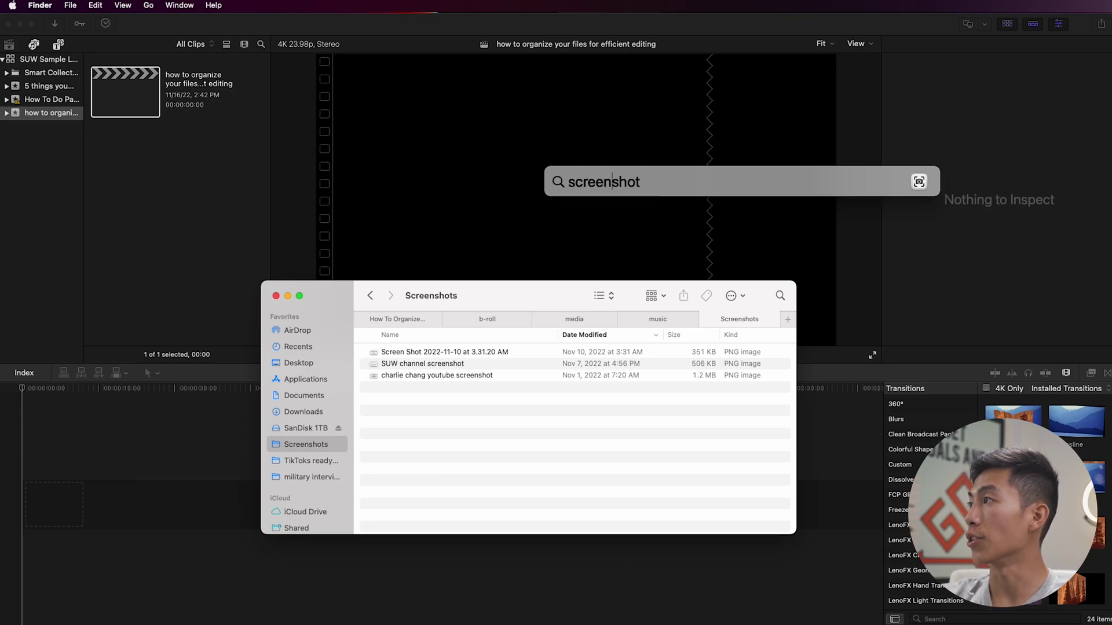
{"action": "key", "text": "Return"}
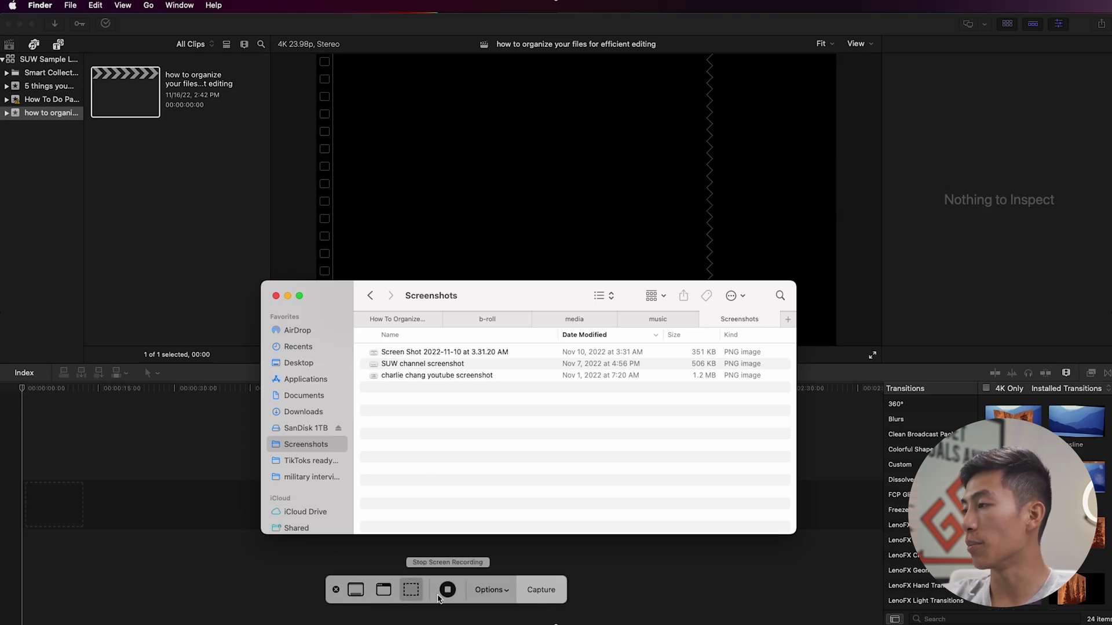
{"action": "left_click", "coordinate": [490, 590]}
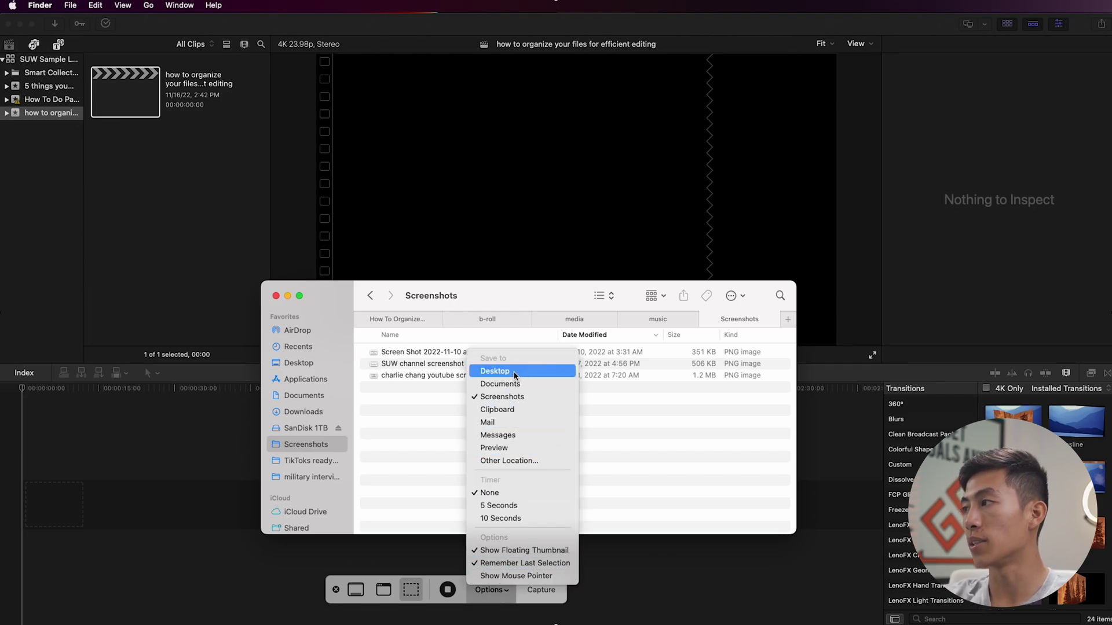
{"action": "left_click", "coordinate": [528, 463]}
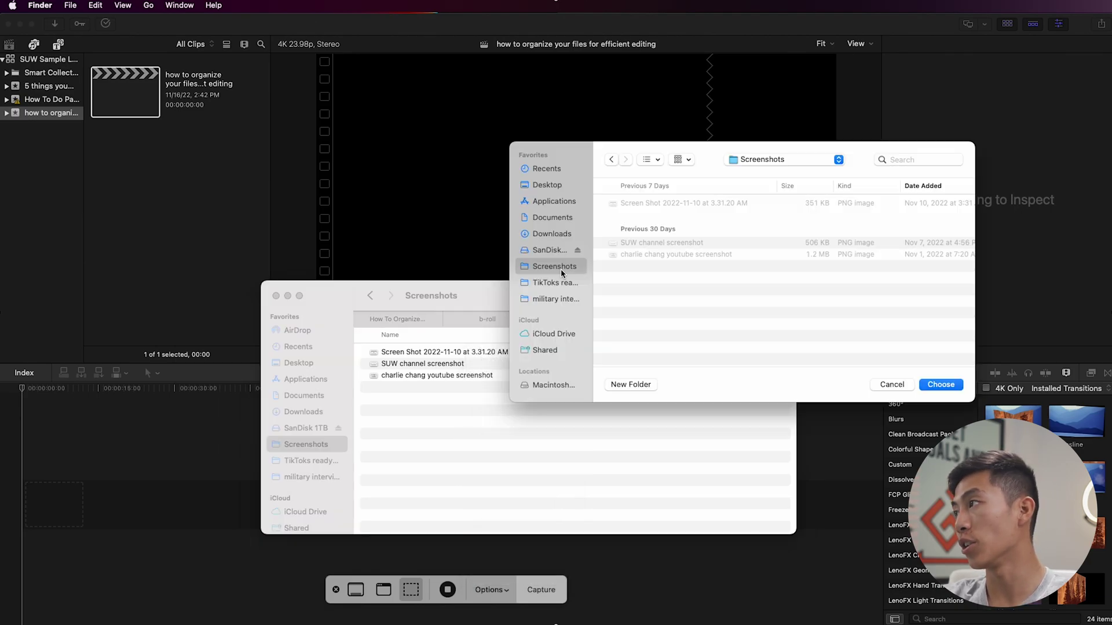
{"action": "left_click", "coordinate": [941, 385]}
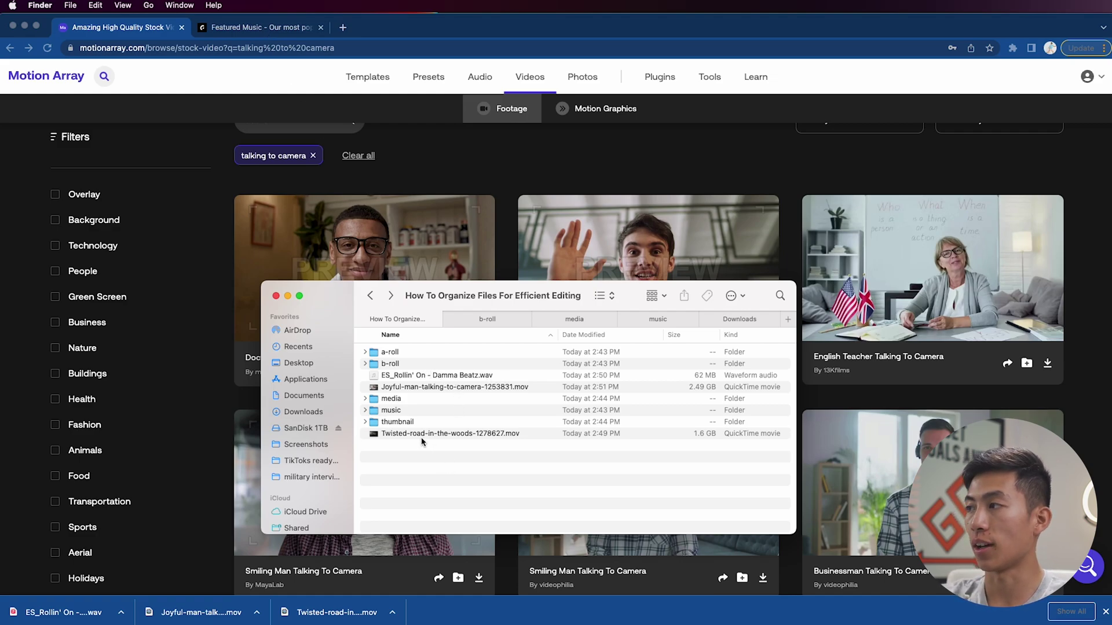
- Select the ES_Rollin' On audio and preview the Joyful-man and Twisted-road clips with Space
{"action": "left_click", "coordinate": [413, 376]}
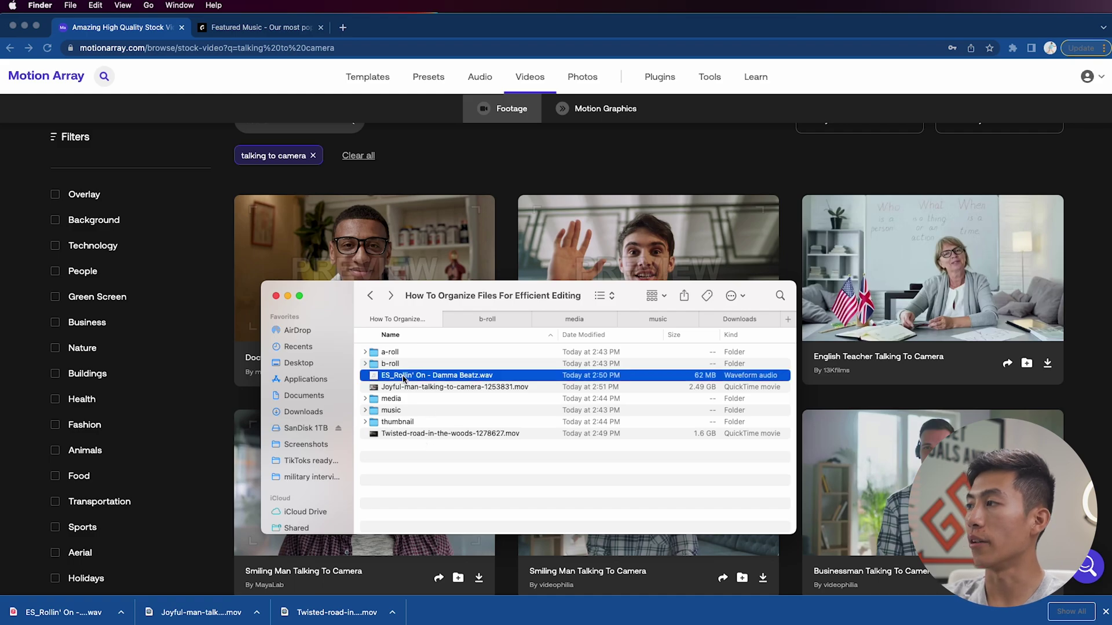
{"action": "left_click", "coordinate": [399, 388]}
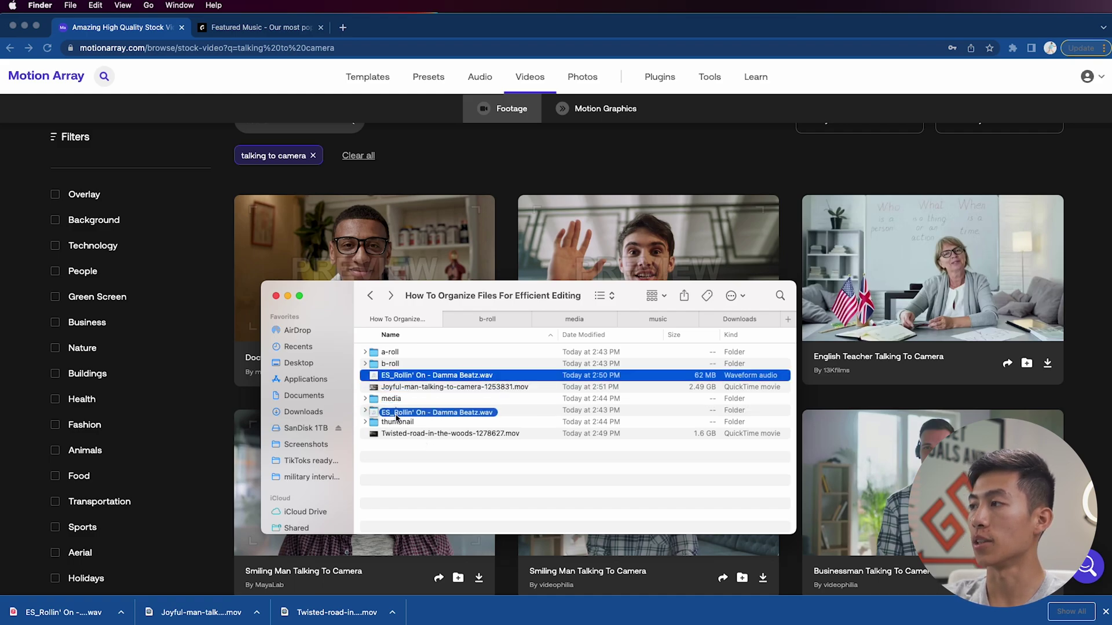
{"action": "key", "text": "space"}
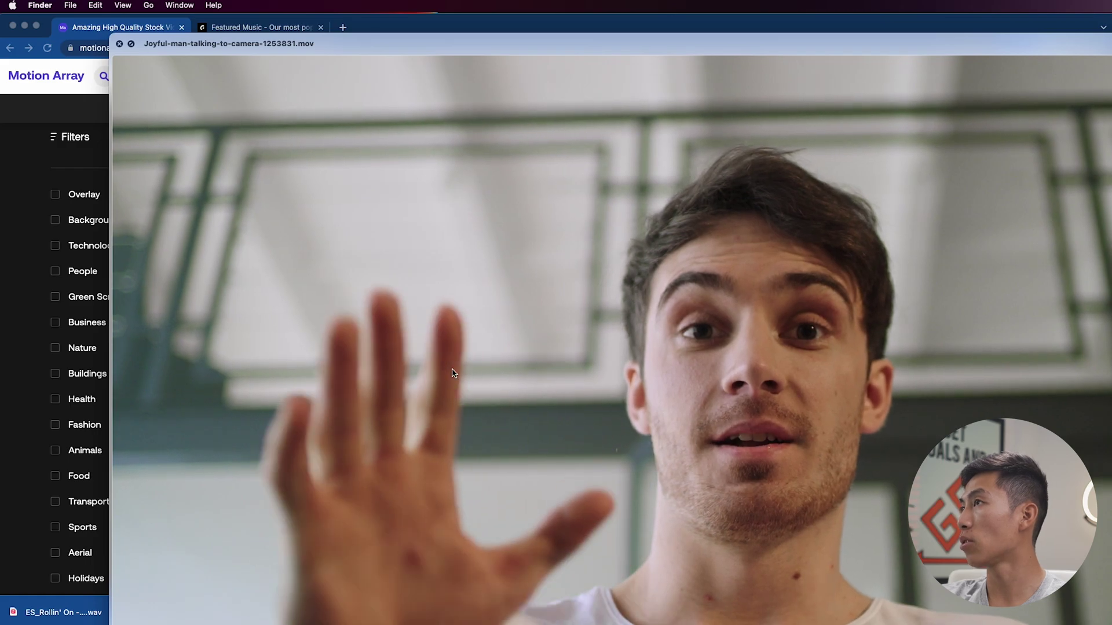
{"action": "key", "text": "space"}
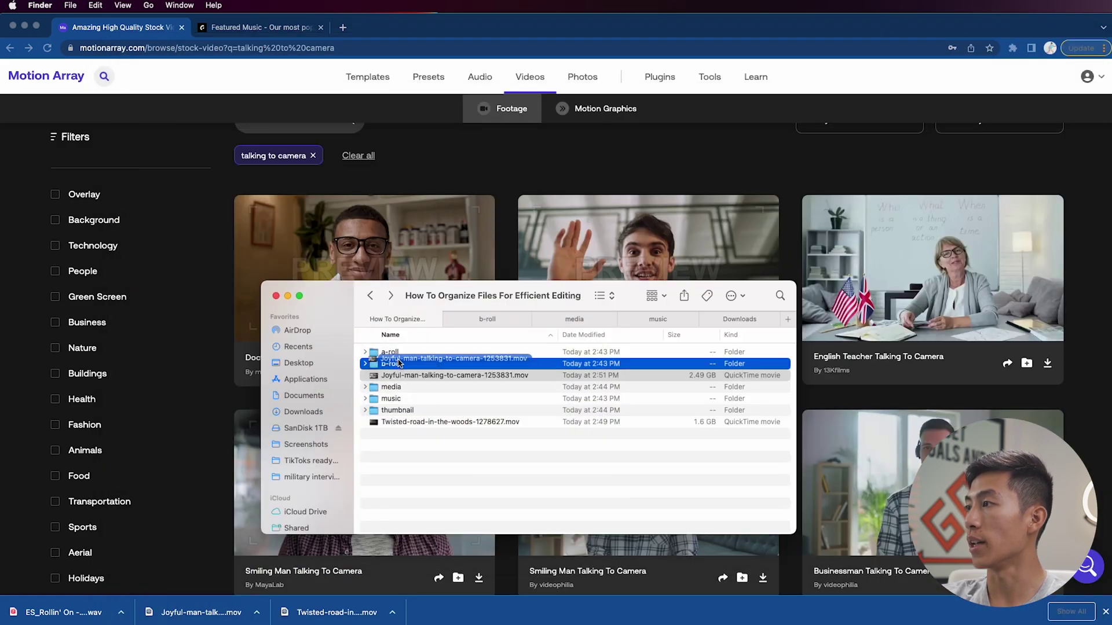
{"action": "left_click", "coordinate": [452, 422]}
{"action": "key", "text": "space"}
{"action": "key", "text": "space"}
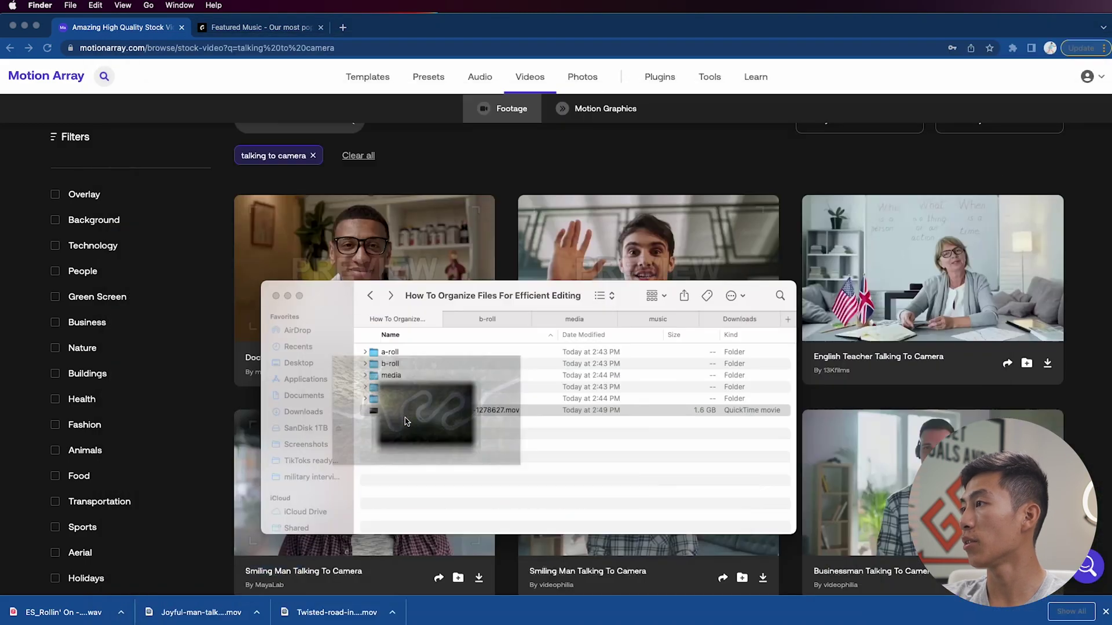
{"action": "key", "text": "super+Tab"}
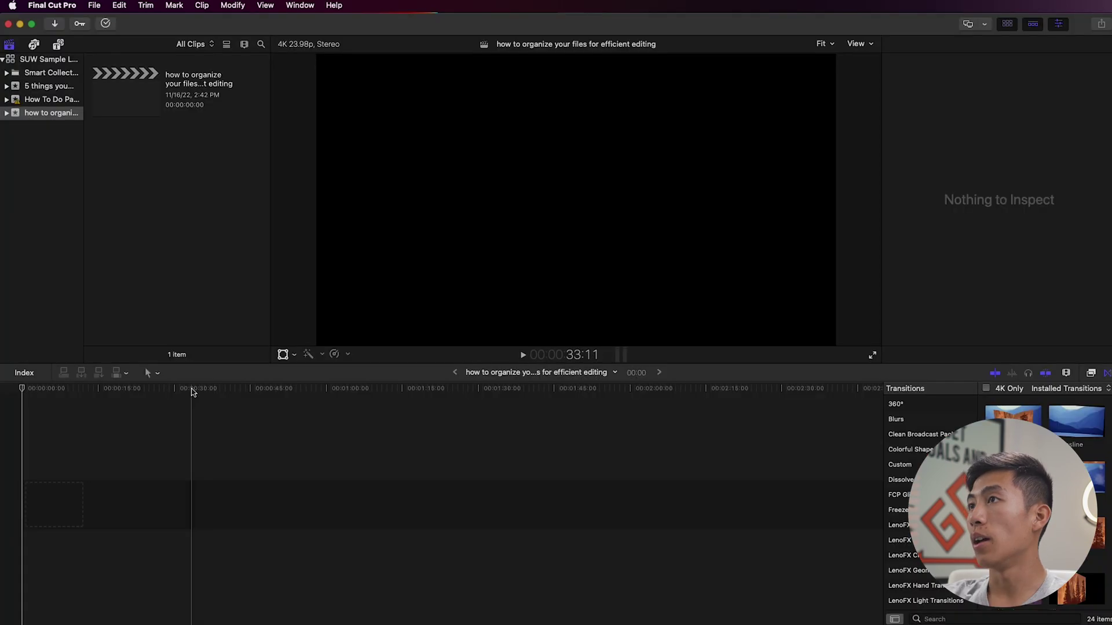
- Place the Joyful-man talking clip from the media folder onto the Final Cut Pro timeline
{"action": "key", "text": "super+Tab"}
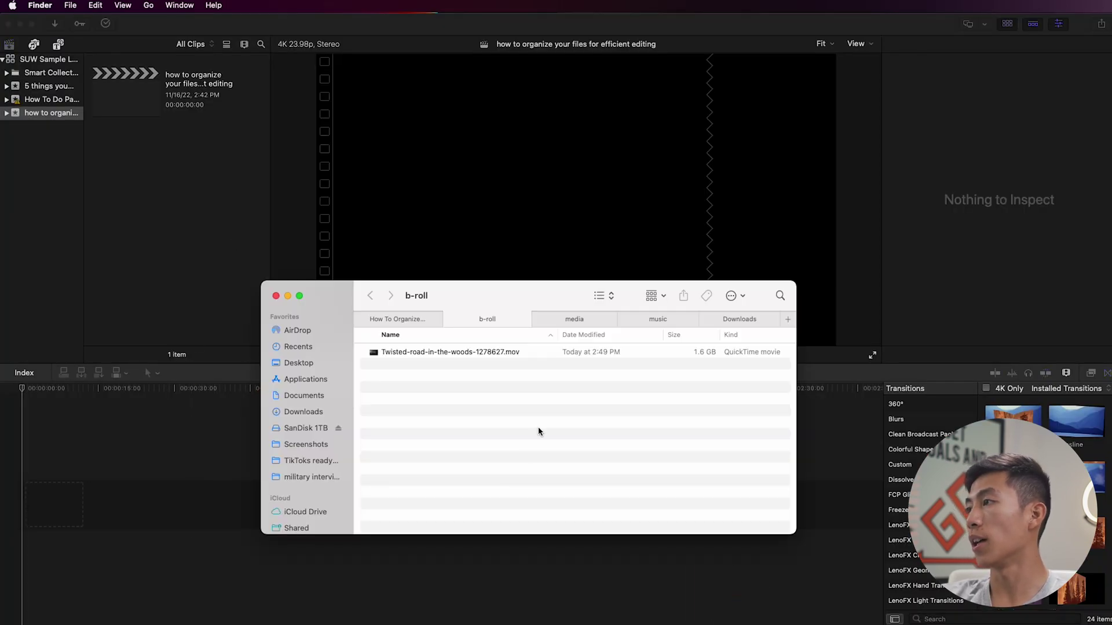
{"action": "left_click", "coordinate": [572, 319]}
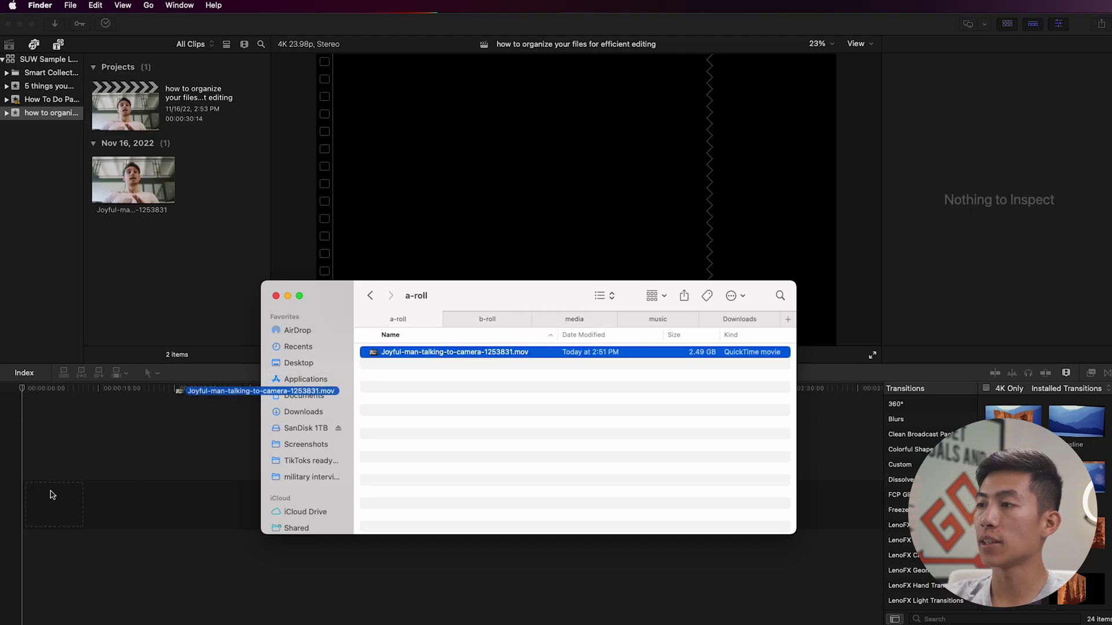
{"action": "left_click_drag", "start_coordinate": [52, 496], "coordinate": [52, 495]}
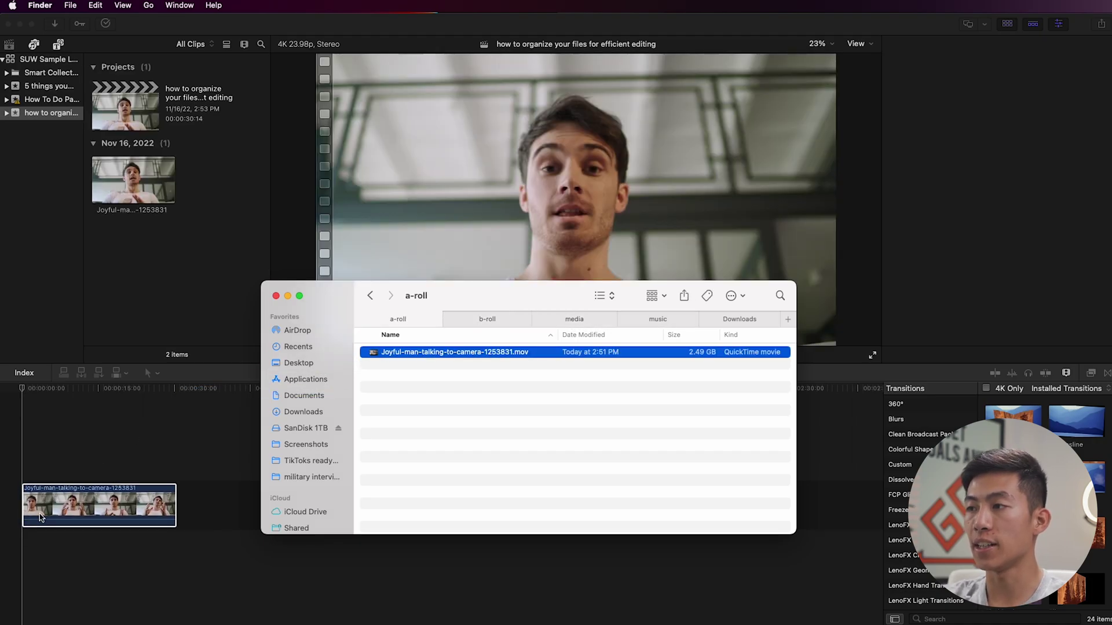
{"action": "left_click", "coordinate": [102, 454]}
{"action": "key", "text": "super+Tab"}
{"action": "left_click", "coordinate": [509, 397]}
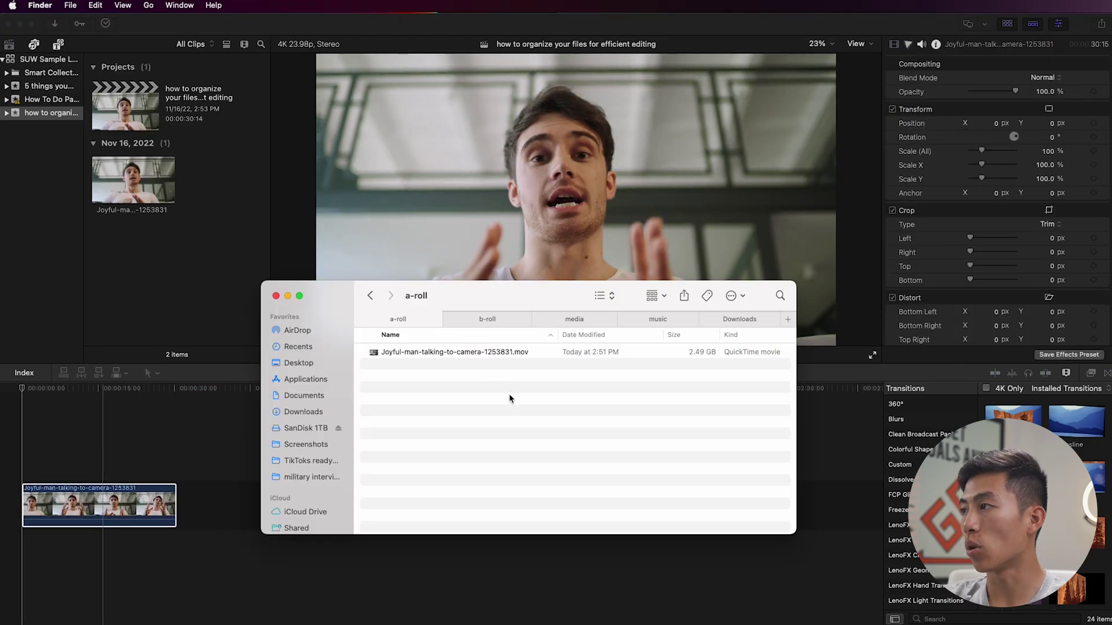
{"action": "key", "text": "super+bracketleft"}
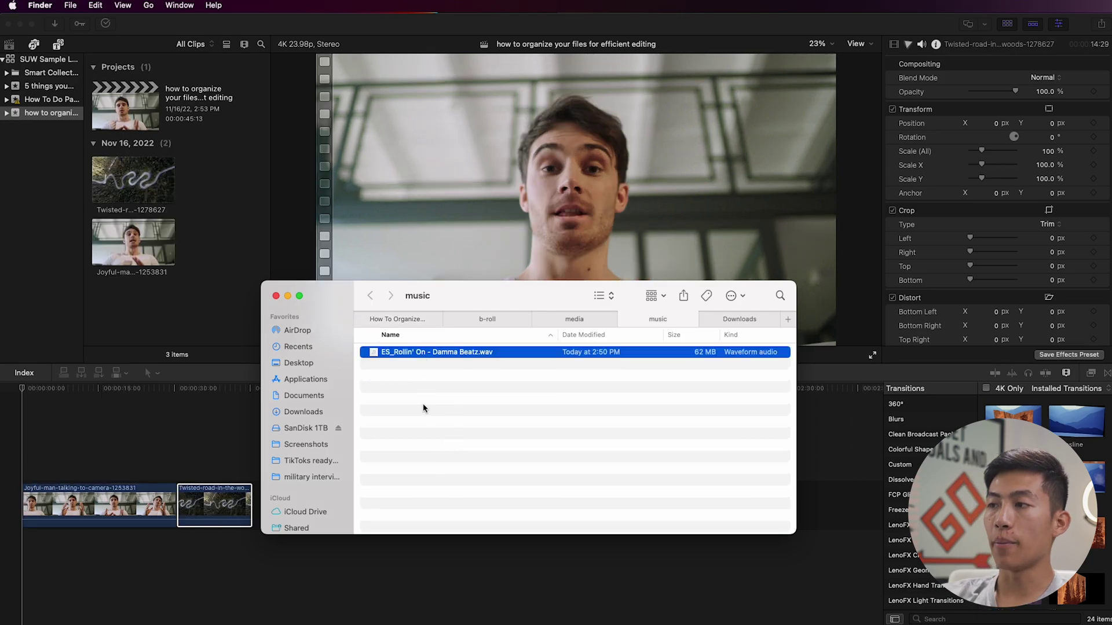
- Drag the ES_Rollin' On music track onto the timeline beneath the video clips
{"action": "left_click", "coordinate": [172, 461]}
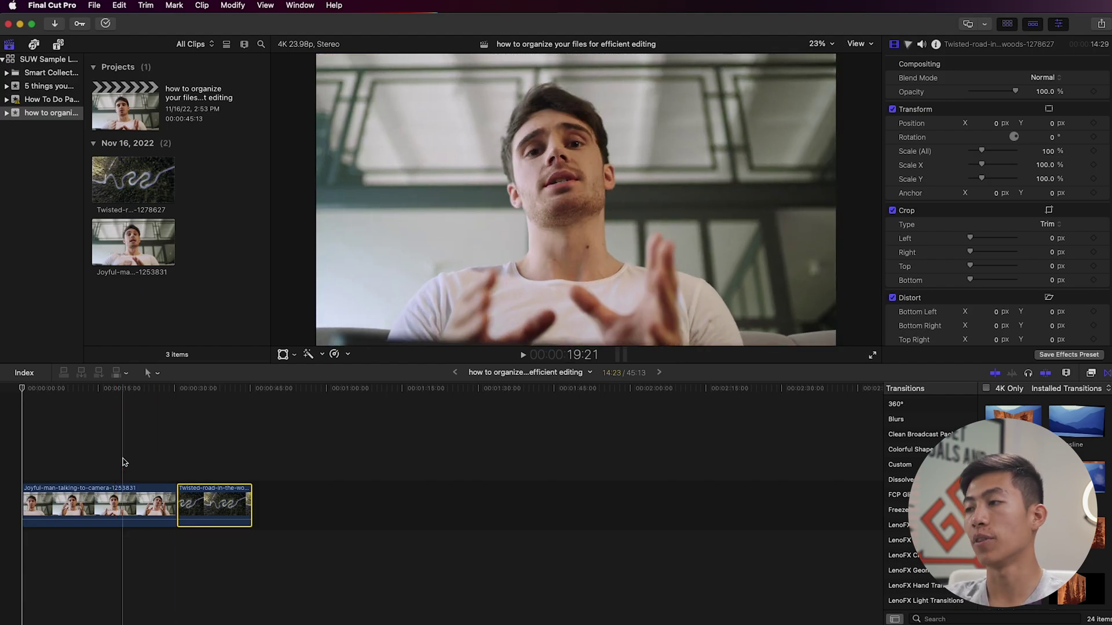
{"action": "left_click", "coordinate": [199, 462]}
{"action": "key", "text": "super+Tab"}
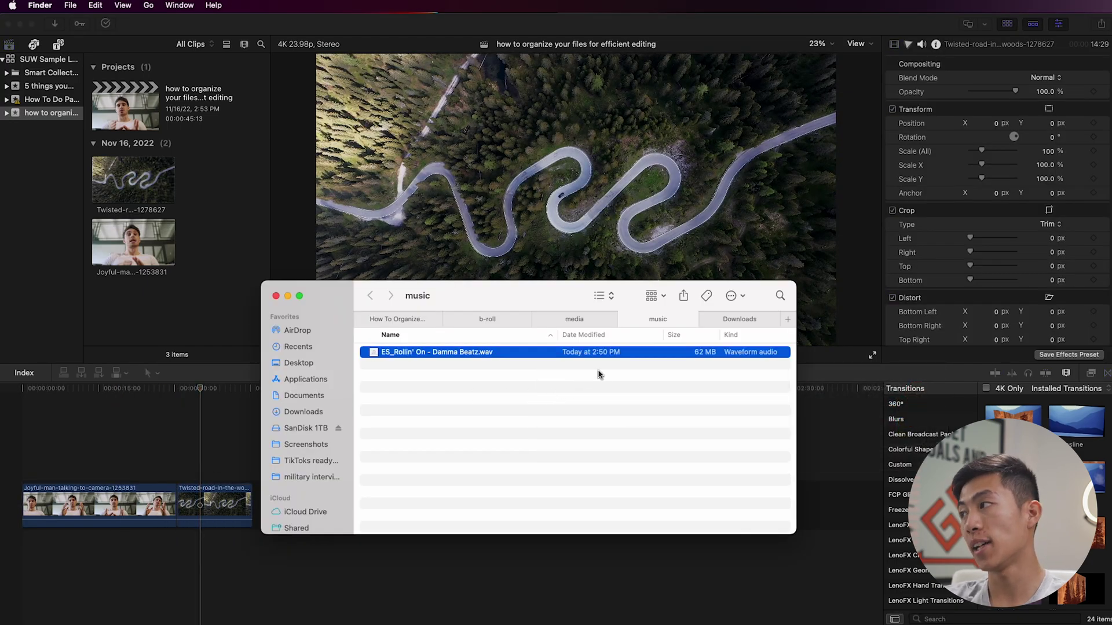
{"action": "left_click_drag", "start_coordinate": [501, 356], "coordinate": [163, 576]}
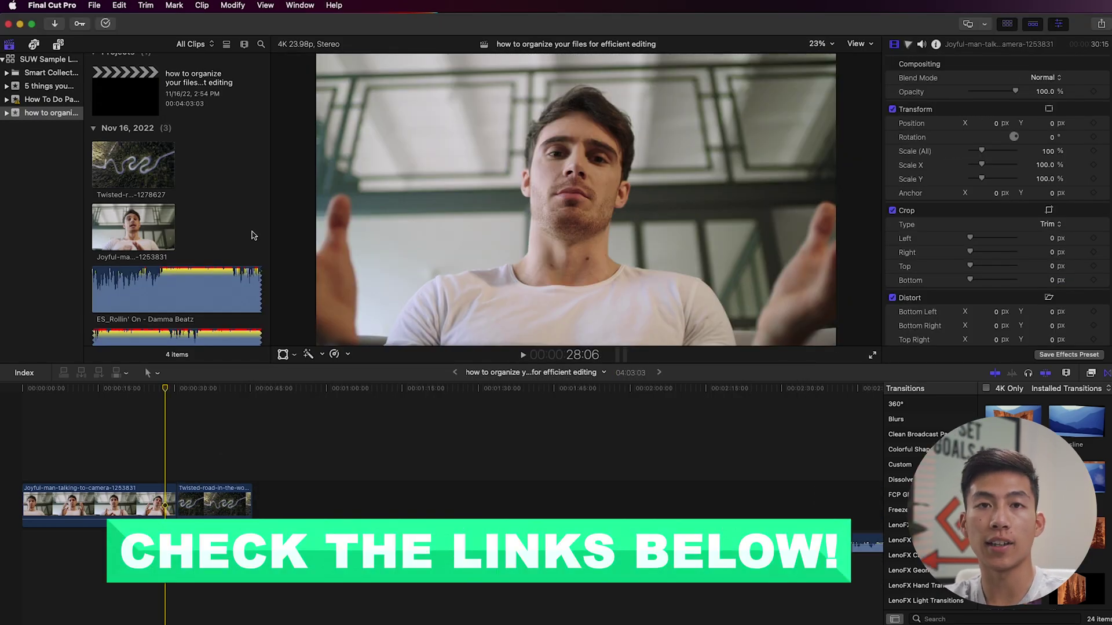